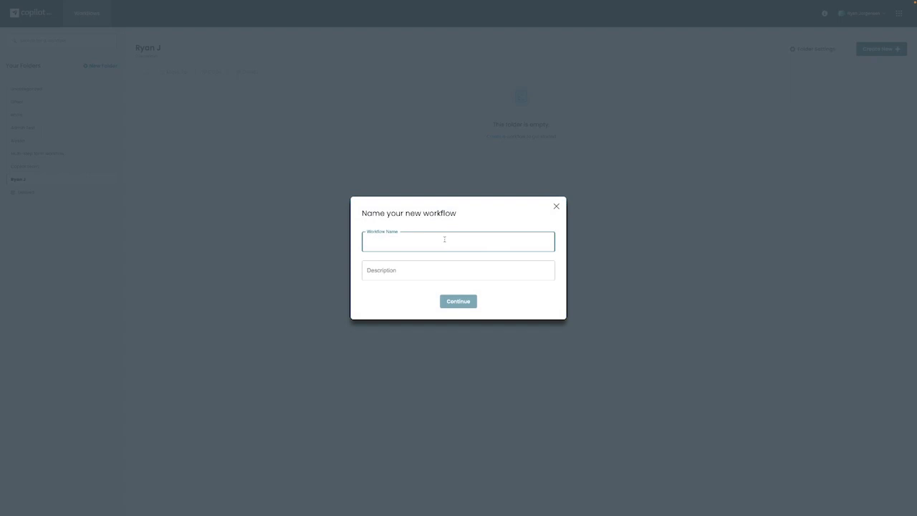
Create a new workflow named 'Student Application'
text(ication)
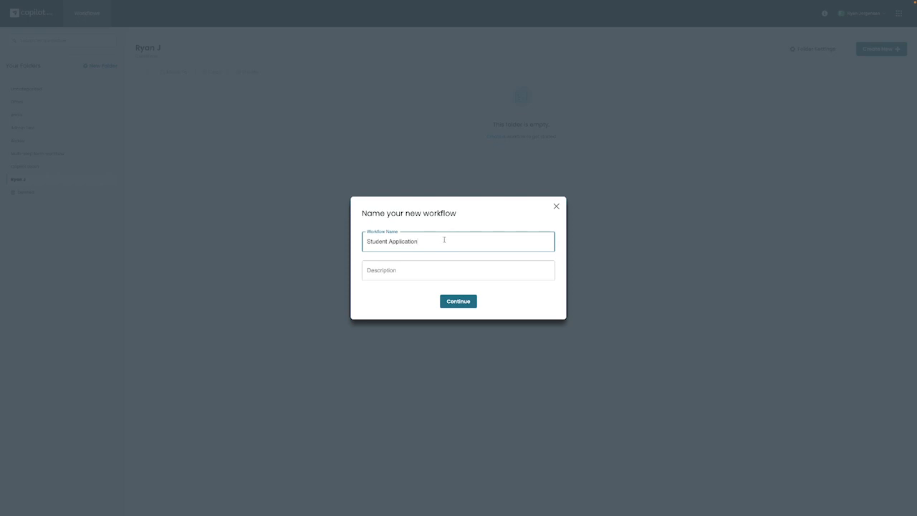
click(456, 302)
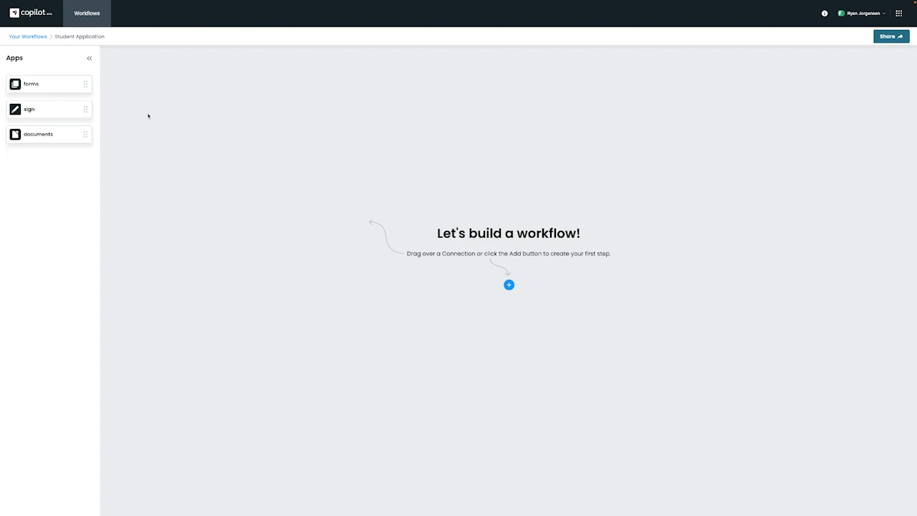
Add a form-submission trigger followed by a send-document-for-signing step to the canvas
drag(69, 84, 530, 201)
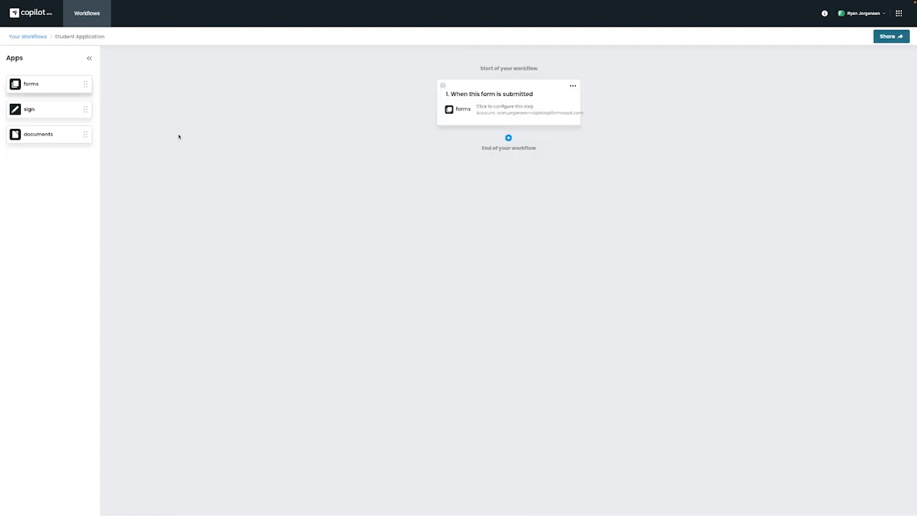
drag(29, 113, 504, 201)
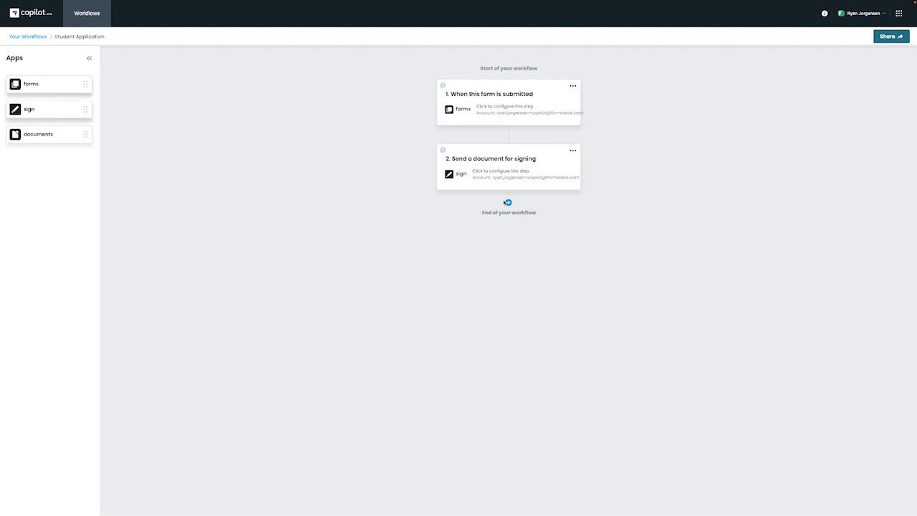
click(573, 87)
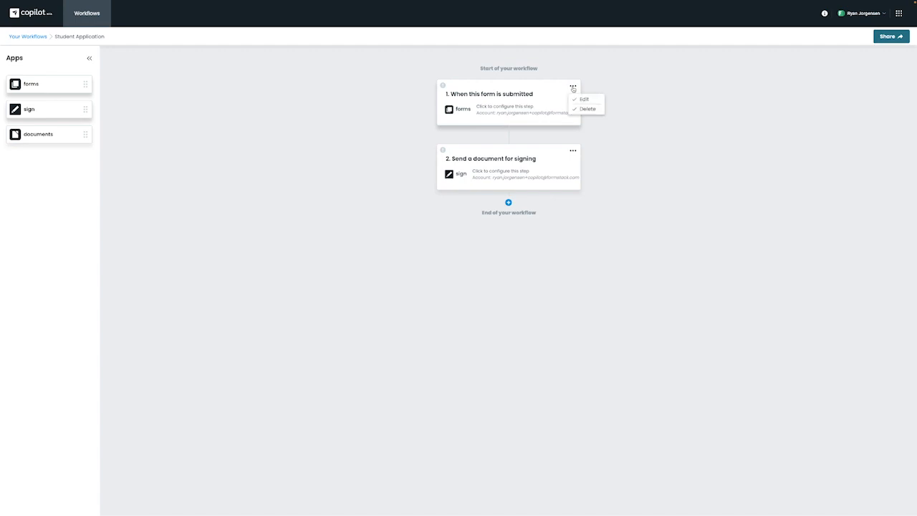
click(573, 87)
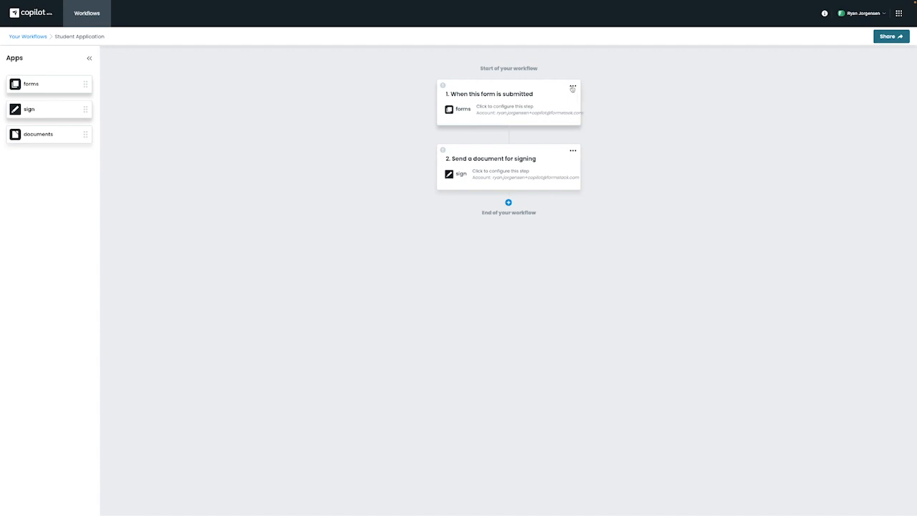
Link the trigger to the Student Application Copilot form and begin setting up the signing step
click(512, 110)
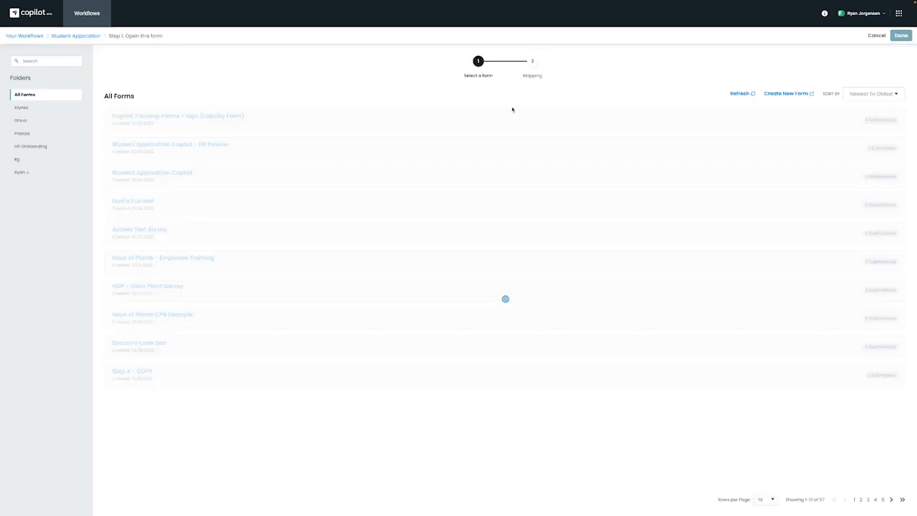
click(21, 172)
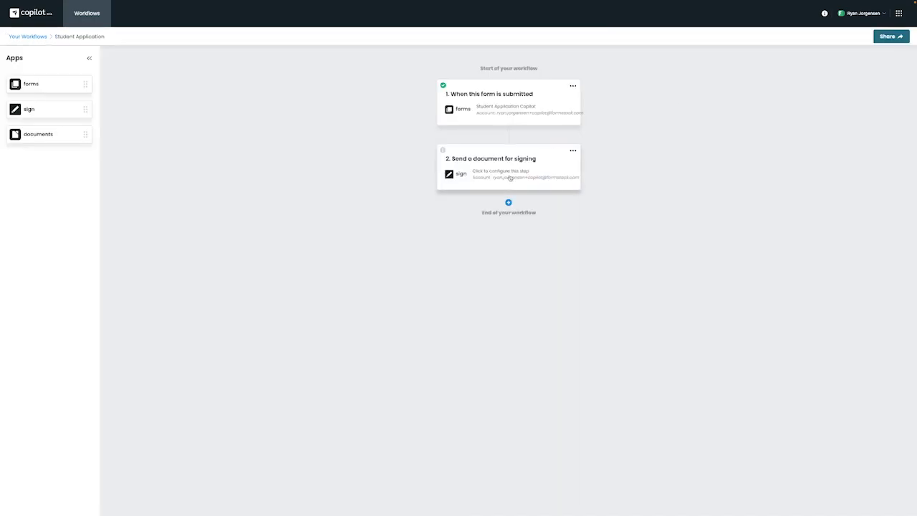
click(511, 174)
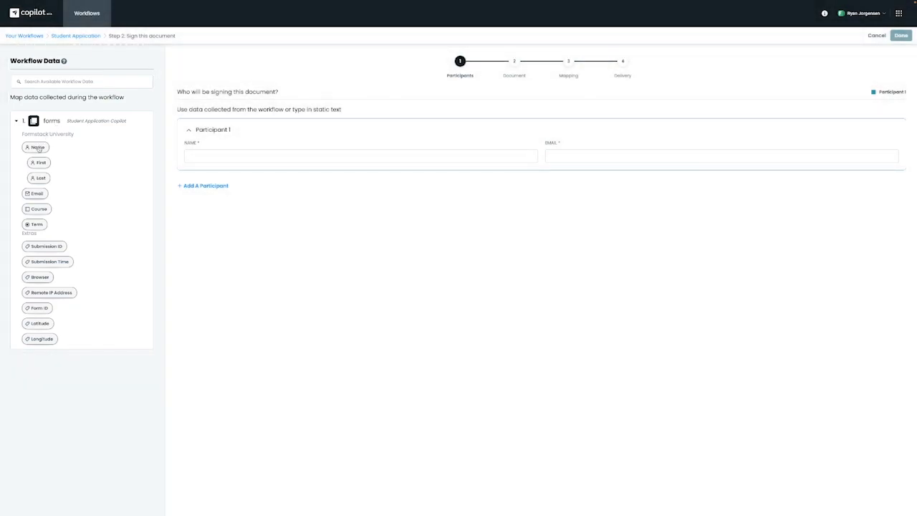
Map Participant 1's name and email to the form's Name and Email fields, keeping one signer
drag(38, 148, 218, 153)
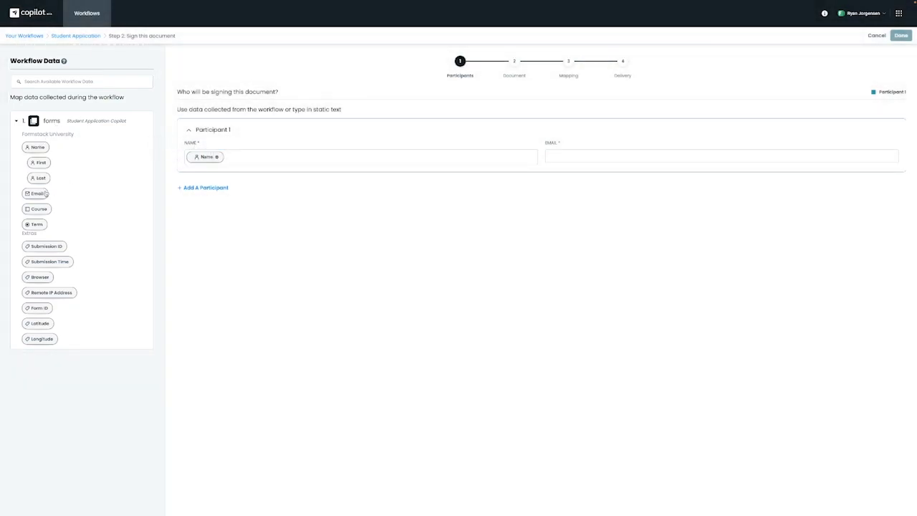
drag(48, 193, 590, 149)
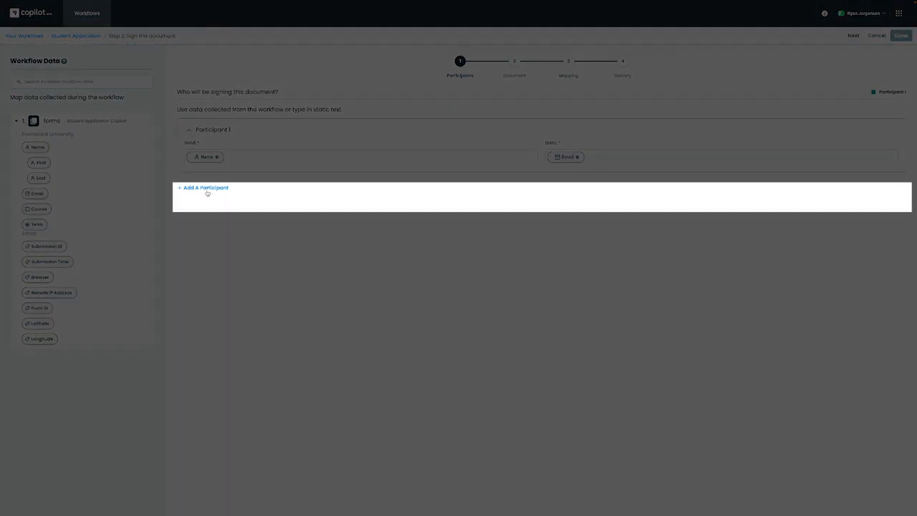
click(207, 190)
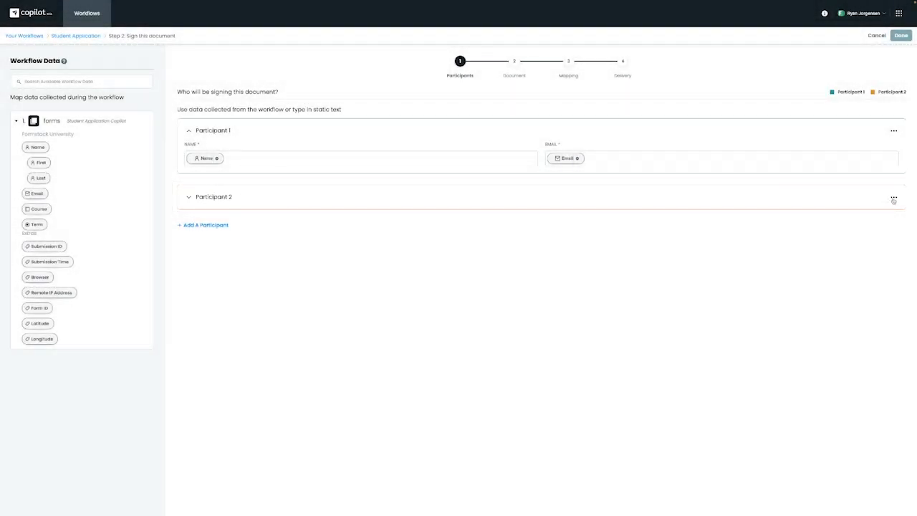
click(893, 197)
click(880, 235)
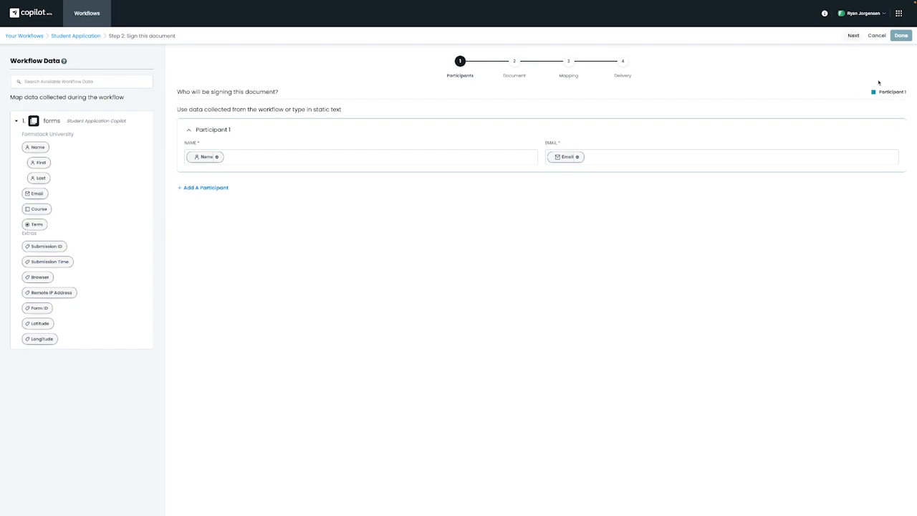
click(853, 37)
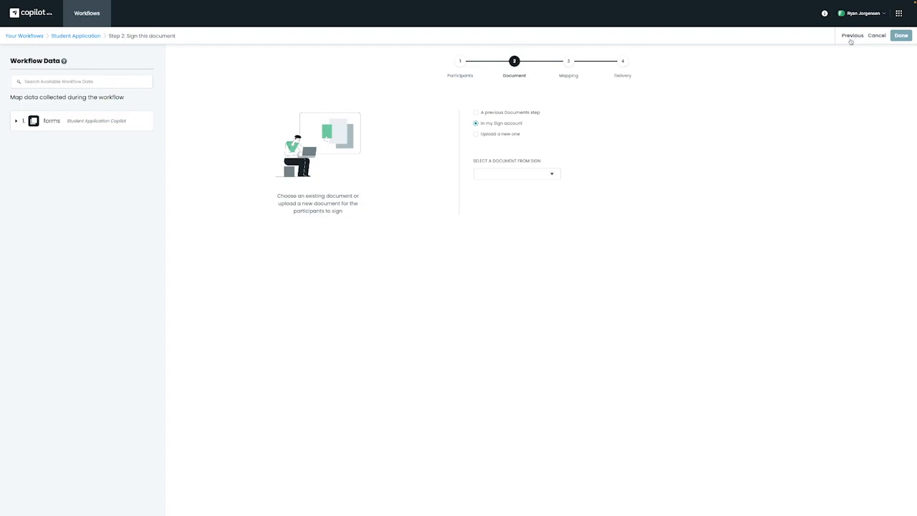
Upload Student Application.pdf as the document to sign and proceed to mapping
click(476, 113)
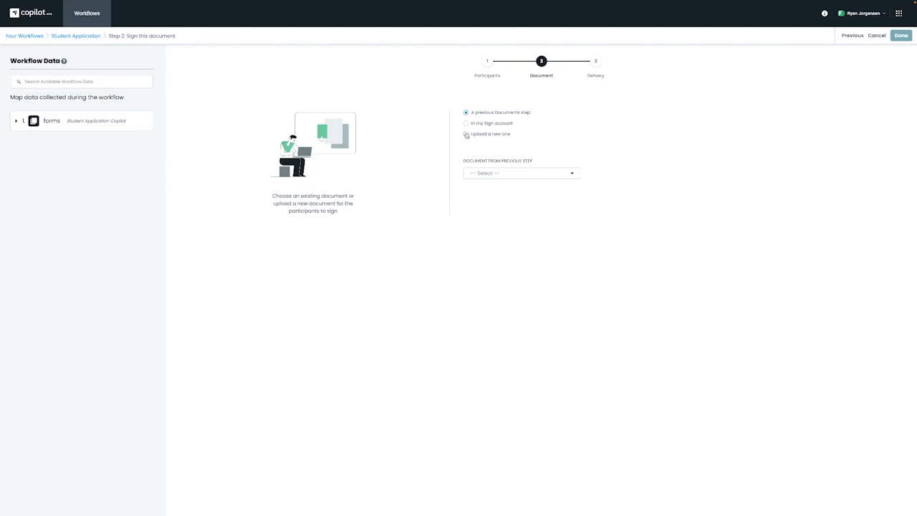
click(467, 134)
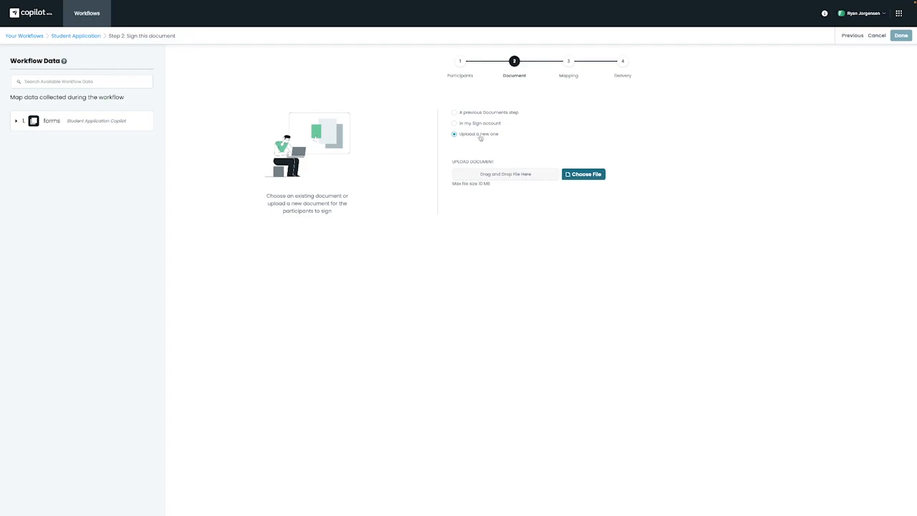
click(584, 174)
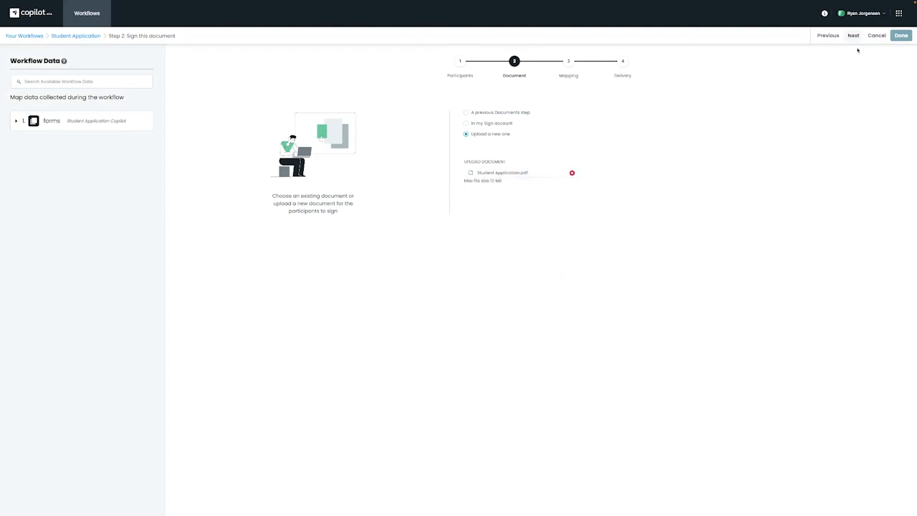
click(853, 35)
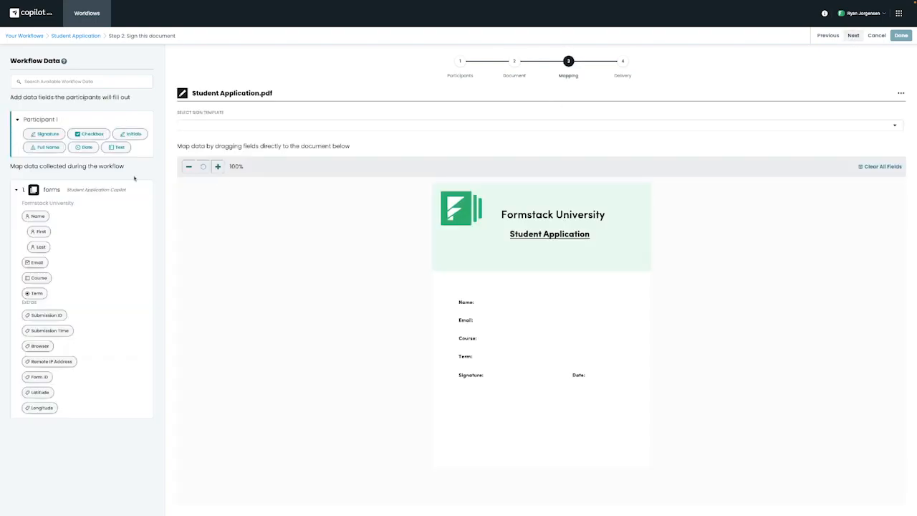
Place Signature, Name, Email, Course, Term and Date fields beside their labels on the PDF
mouse_move(43, 136)
mouse_down()
mouse_move(417, 367)
mouse_move(507, 390)
mouse_move(505, 376)
mouse_move(531, 377)
mouse_move(517, 380)
mouse_up()
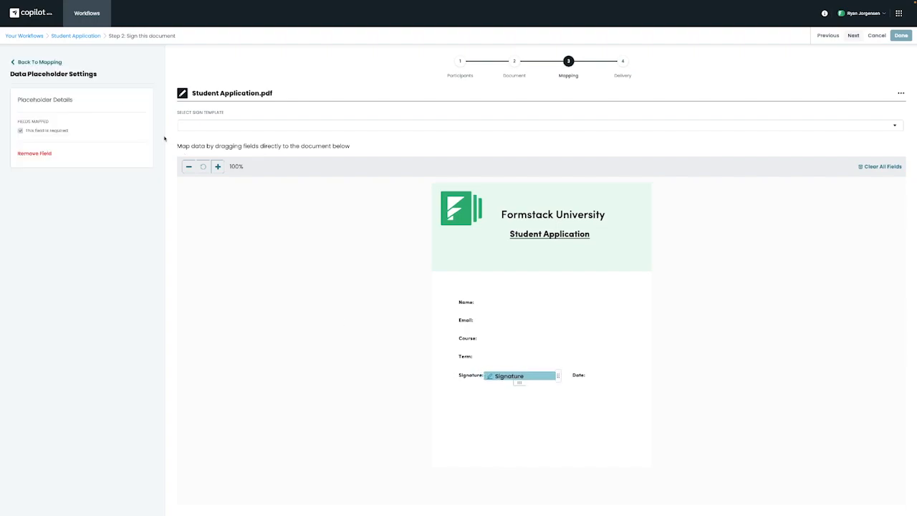
click(48, 64)
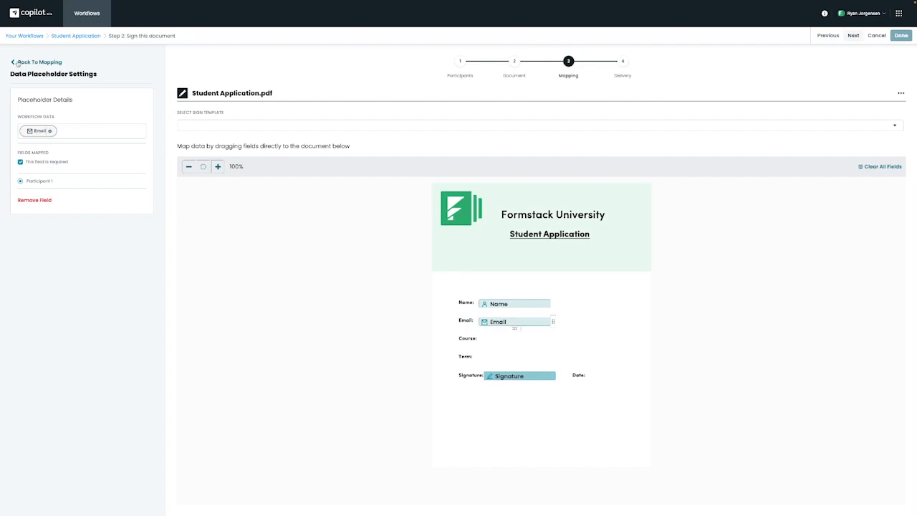
click(18, 64)
drag(38, 279, 492, 358)
click(22, 63)
click(21, 63)
drag(84, 149, 610, 379)
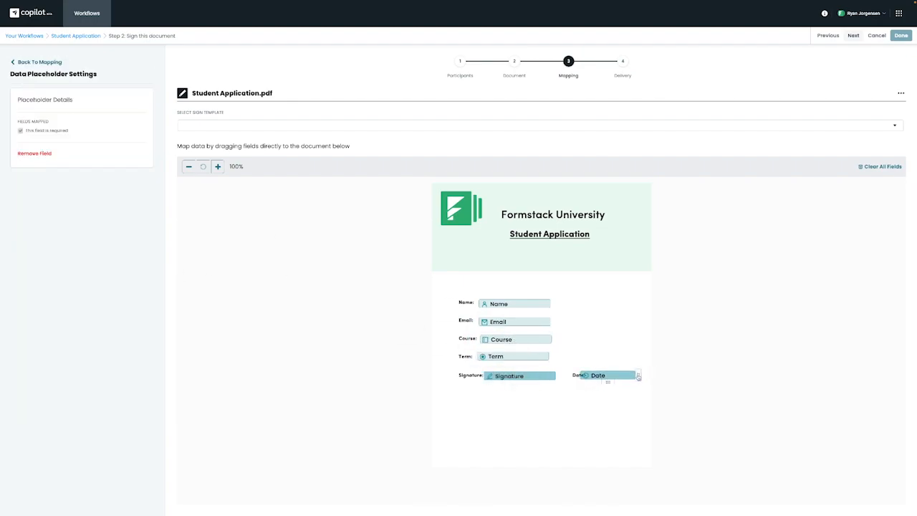
click(853, 35)
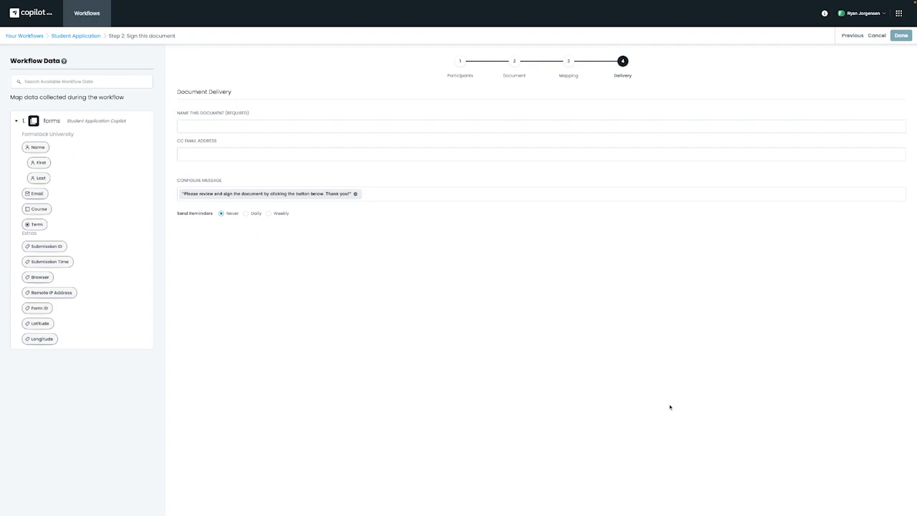
Name the signing document 'Student Application', insert the Name field into the message, and finish
click(290, 124)
text(Student Application)
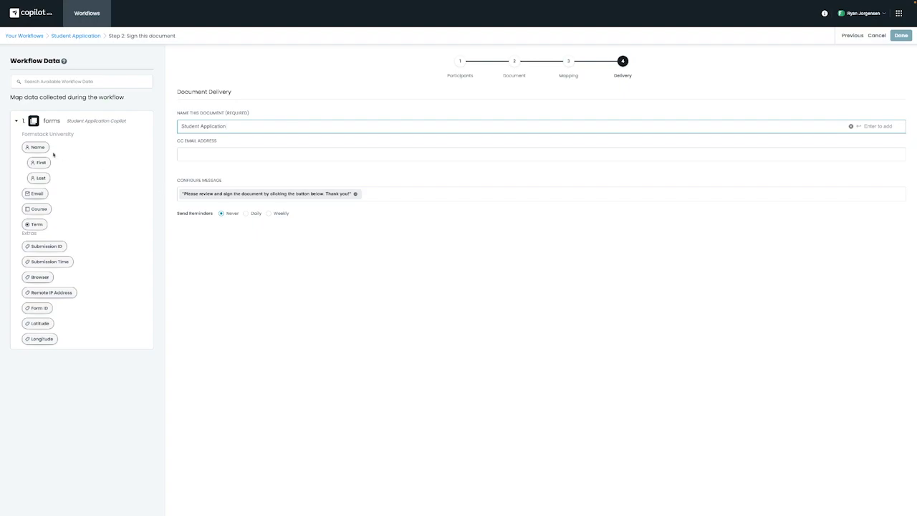
drag(36, 147, 181, 195)
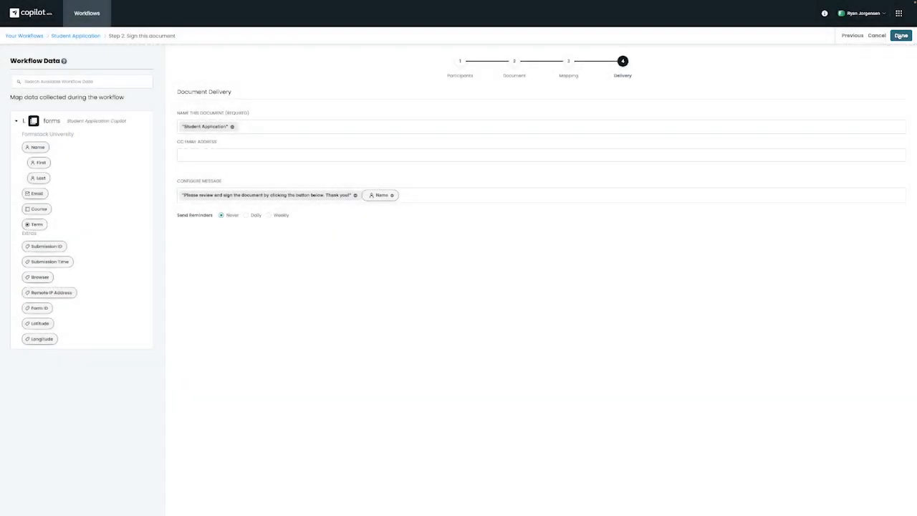
click(900, 35)
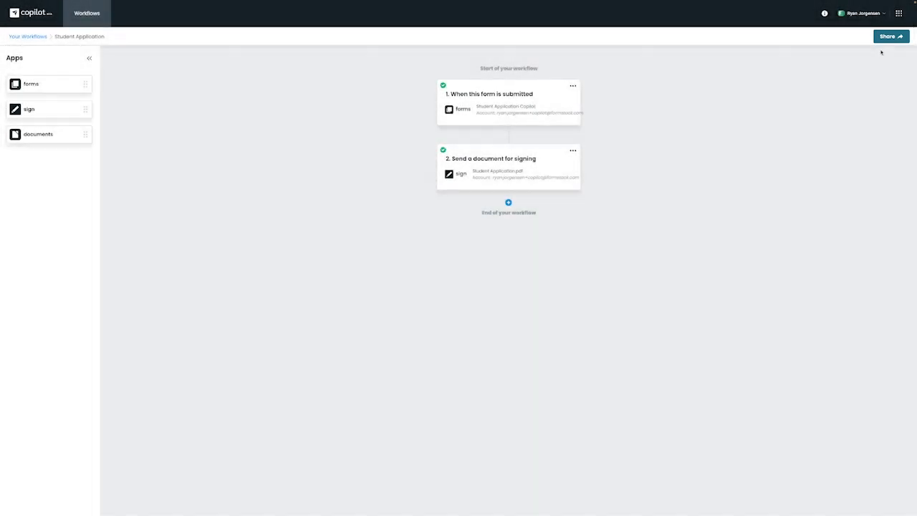
Open the shared form and submit it with the applicant's name, email, English 101 and Summer term
click(889, 37)
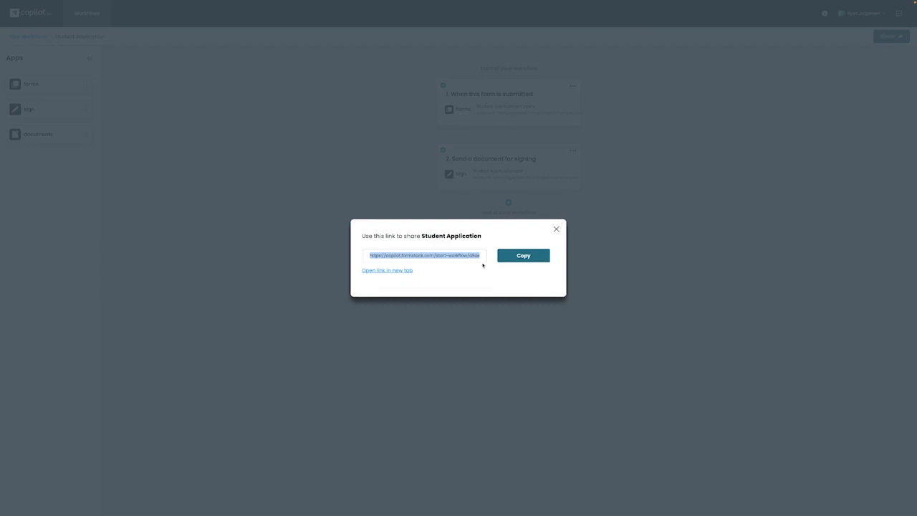
click(387, 271)
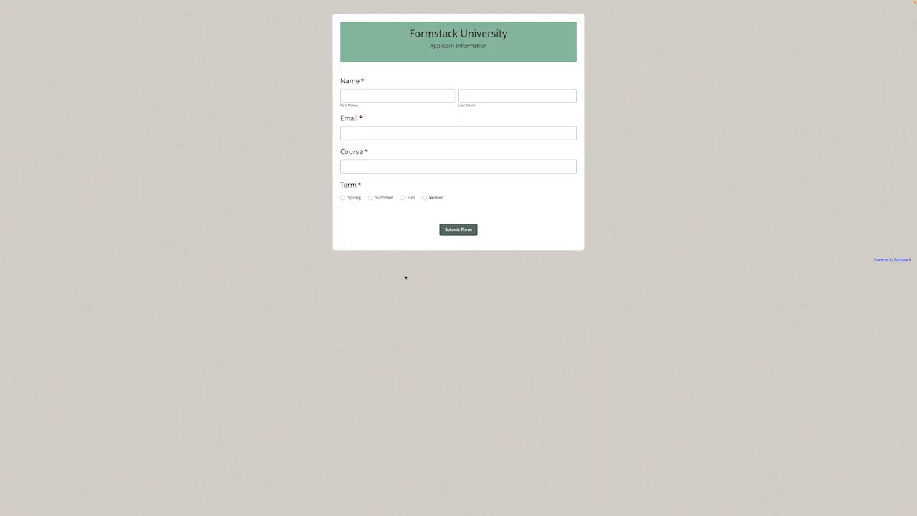
key(Tab)
key(Tab)
key(Tab)
text(English 101)
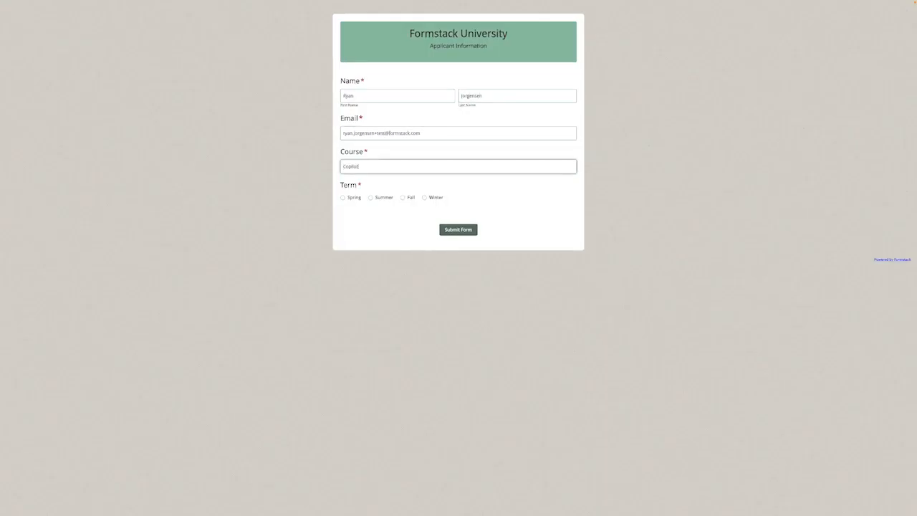
click(371, 197)
click(464, 233)
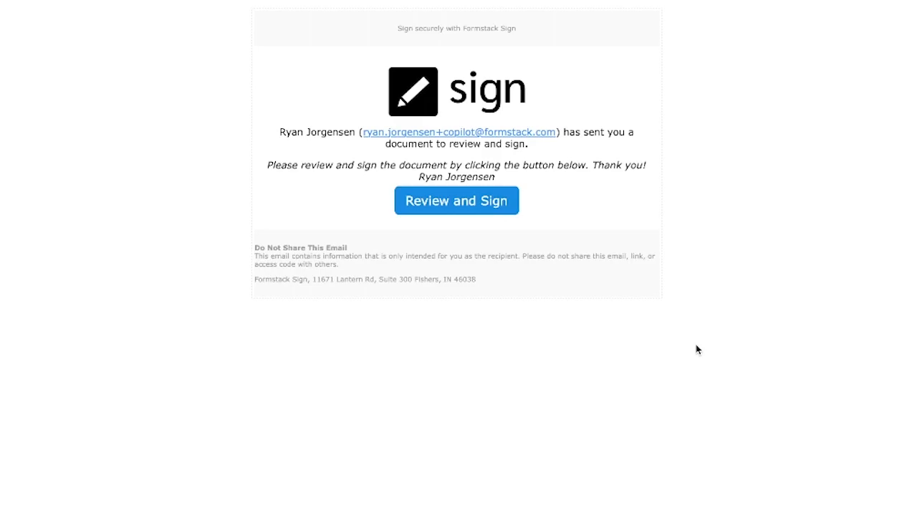
Open the emailed document, apply the signature, and submit it after accepting consent
click(490, 210)
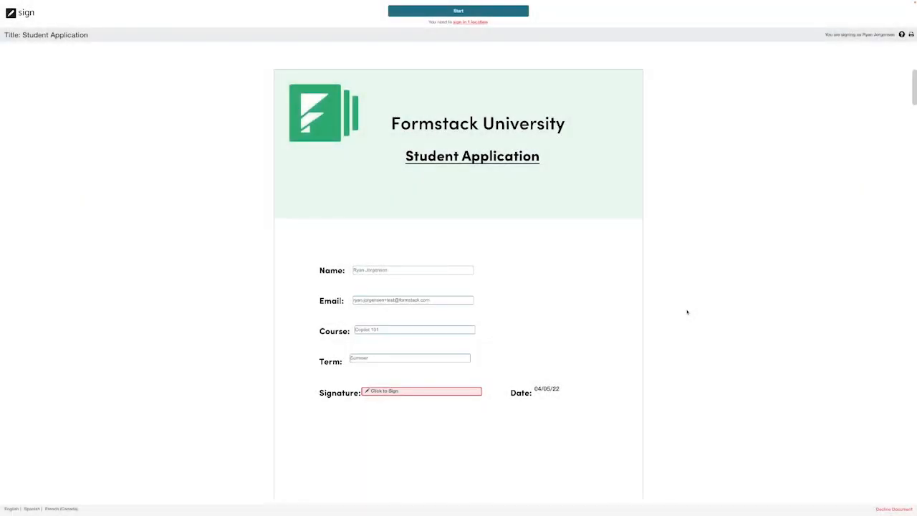
click(433, 391)
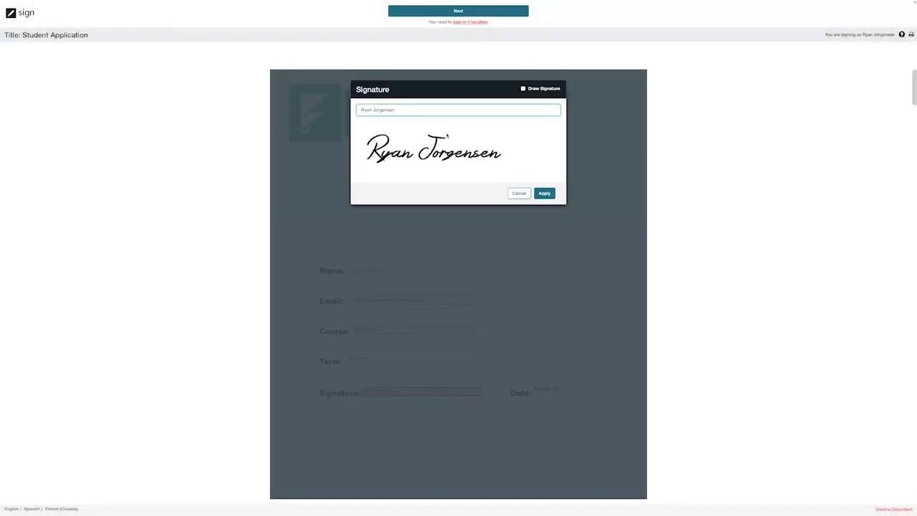
click(545, 191)
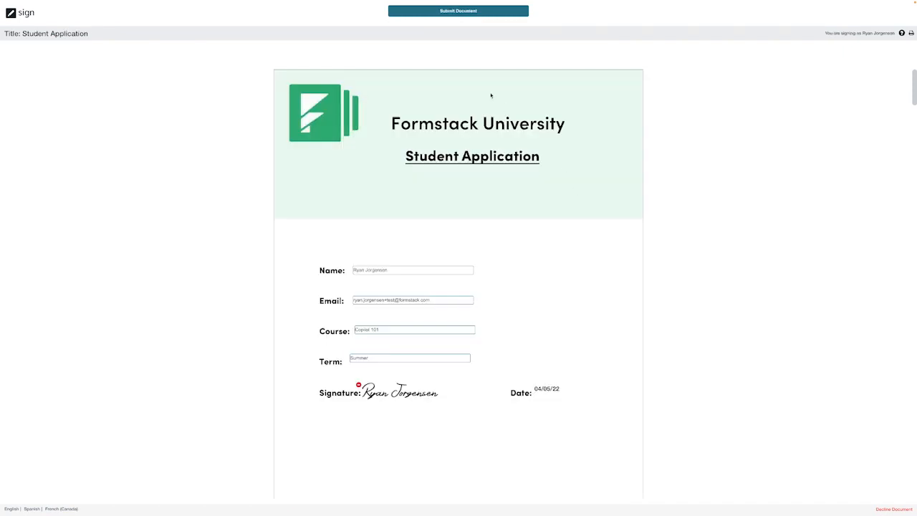
click(466, 13)
click(536, 70)
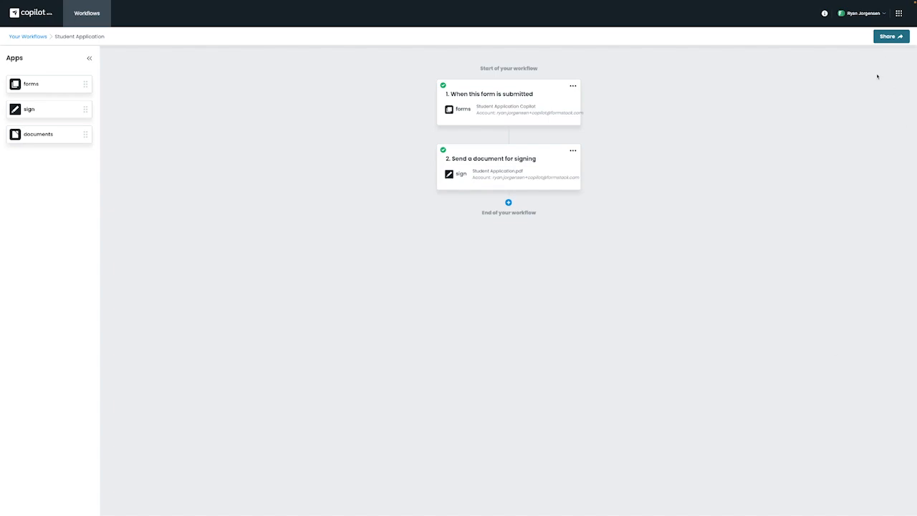
Open the Need Help? resource center from the top-bar help icon
click(825, 13)
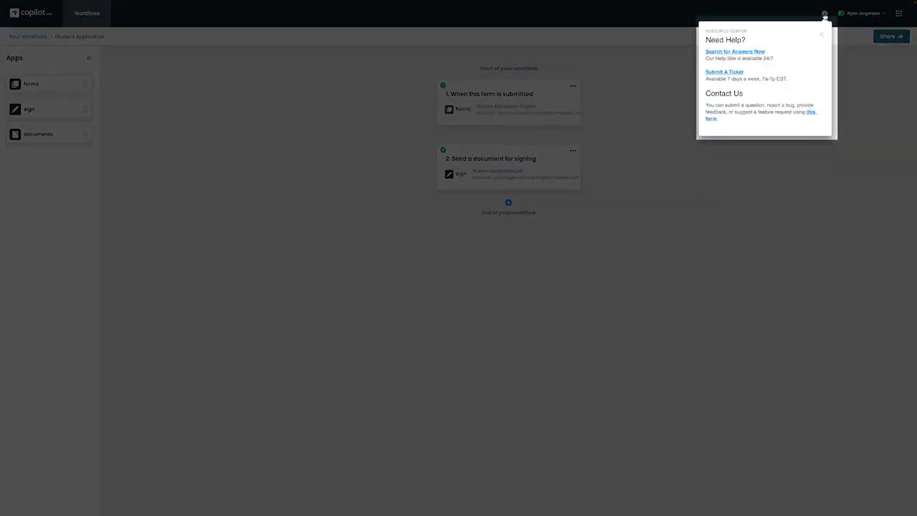